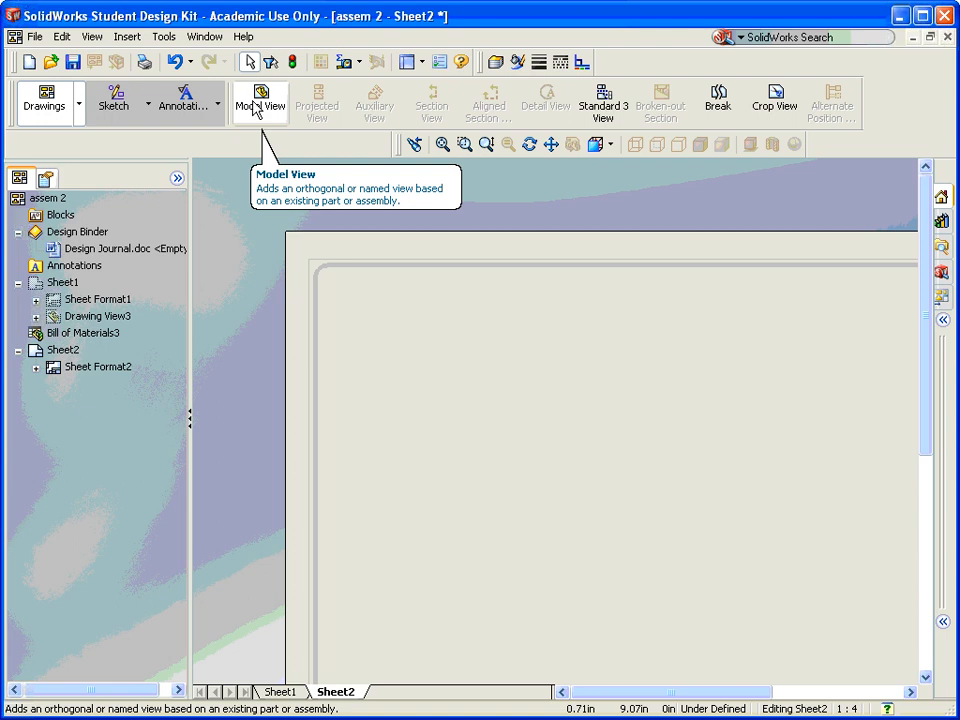
Insert a single top view of the assem 2 assembly on Sheet2, without adding projected views.
{"action": "left_click", "coordinate": [262, 100]}
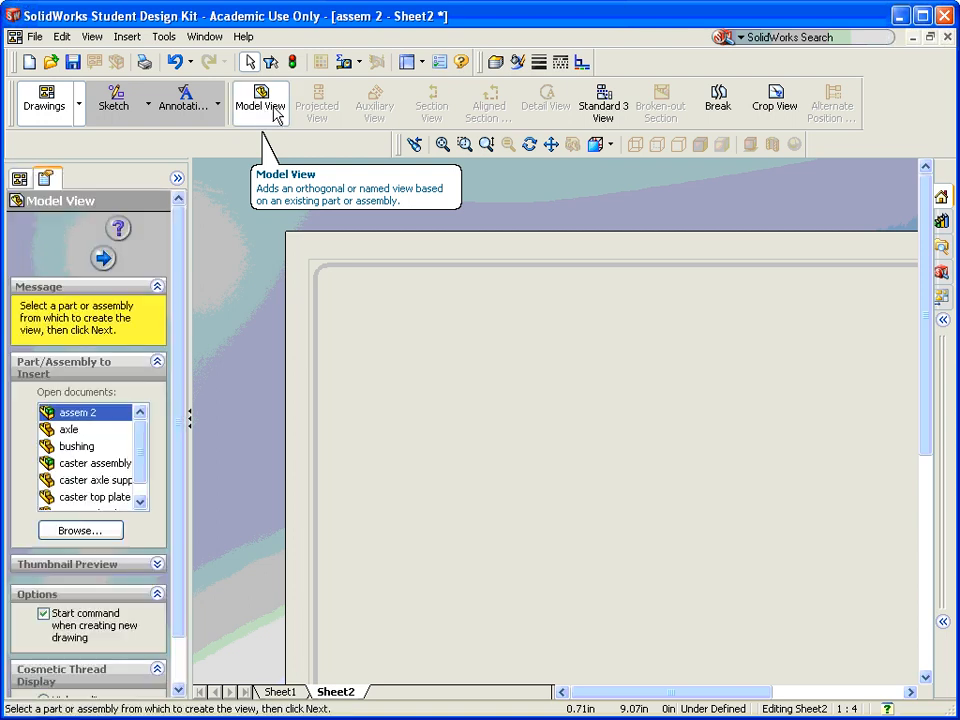
{"action": "double_click", "coordinate": [66, 415]}
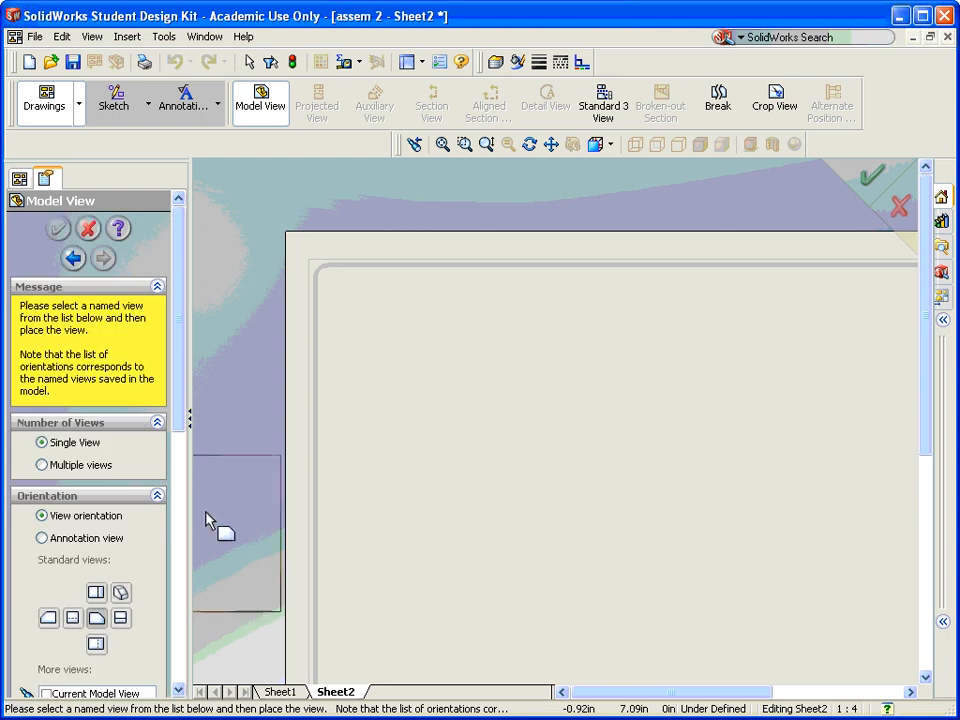
{"action": "left_click", "coordinate": [96, 594]}
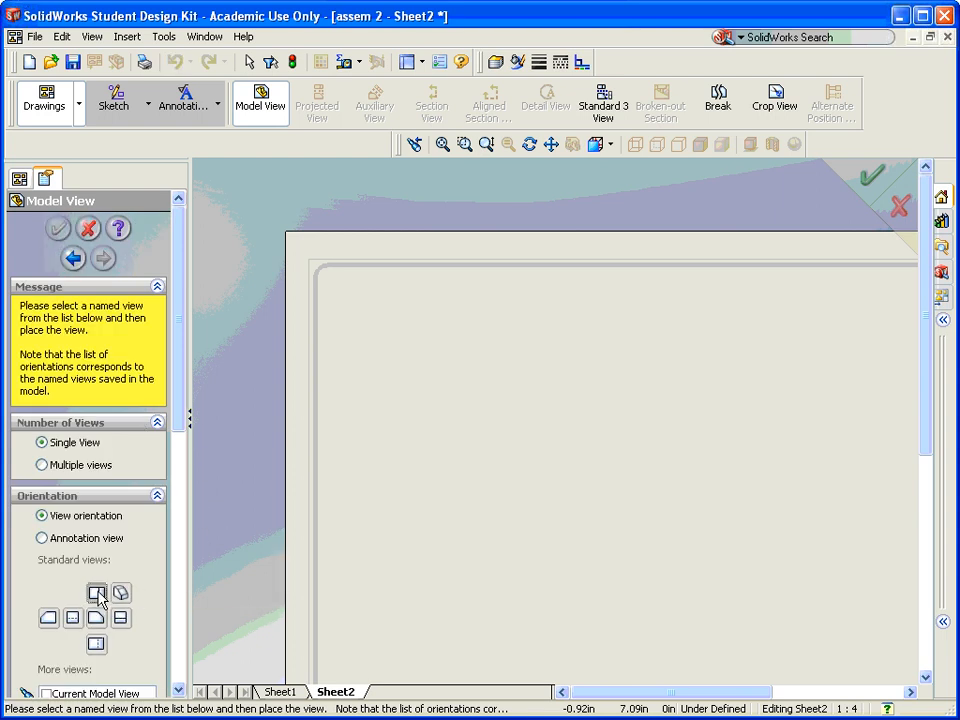
{"action": "left_click", "coordinate": [594, 498]}
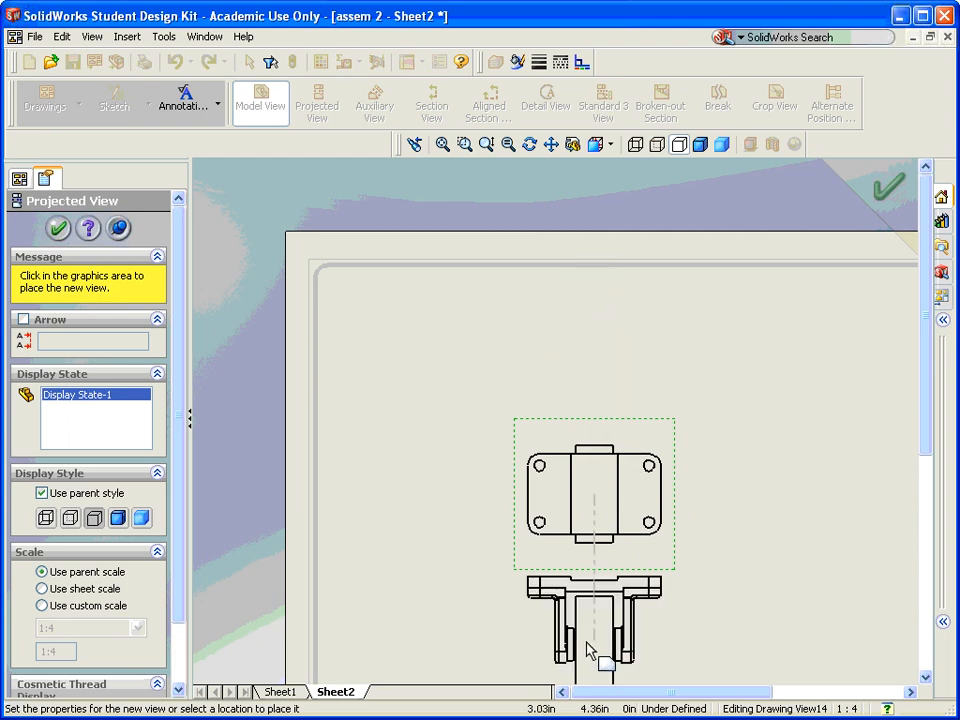
{"action": "left_click", "coordinate": [57, 229]}
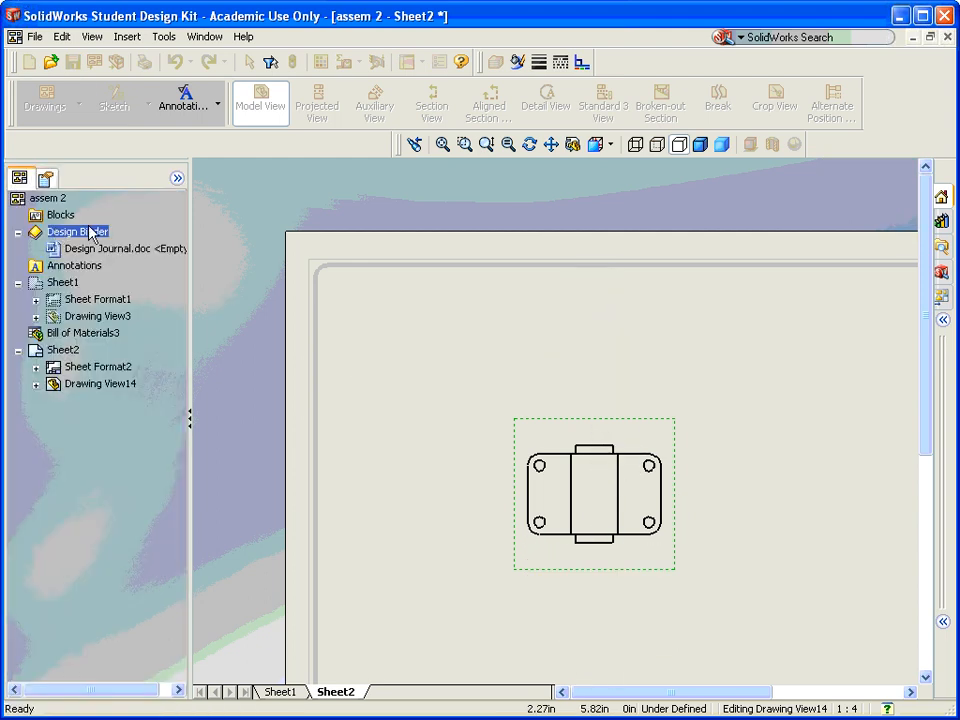
Set the top view to a user-defined custom scale of 1:1.5.
{"action": "left_click", "coordinate": [592, 428]}
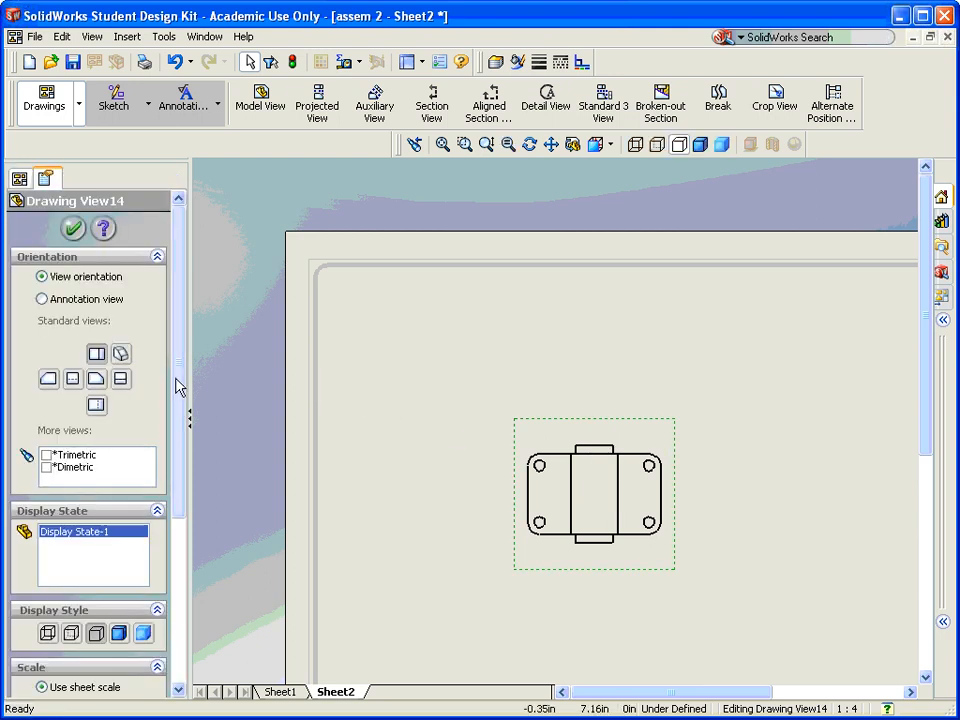
{"action": "scroll", "coordinate": [182, 413], "scroll_direction": "down", "scroll_amount": 5}
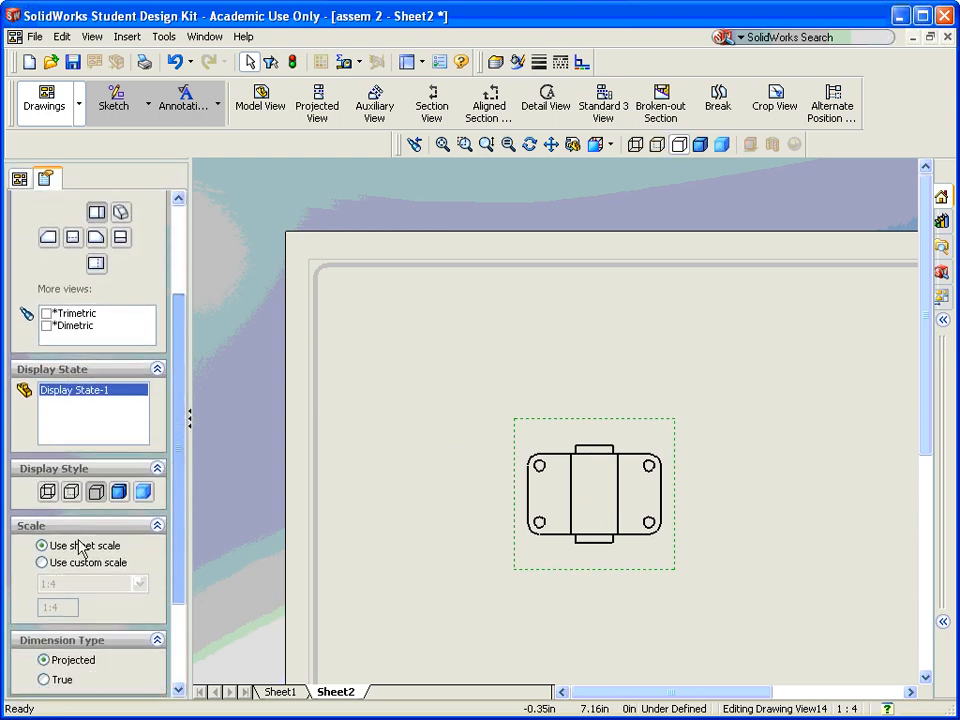
{"action": "left_click", "coordinate": [42, 563]}
{"action": "left_click", "coordinate": [75, 590]}
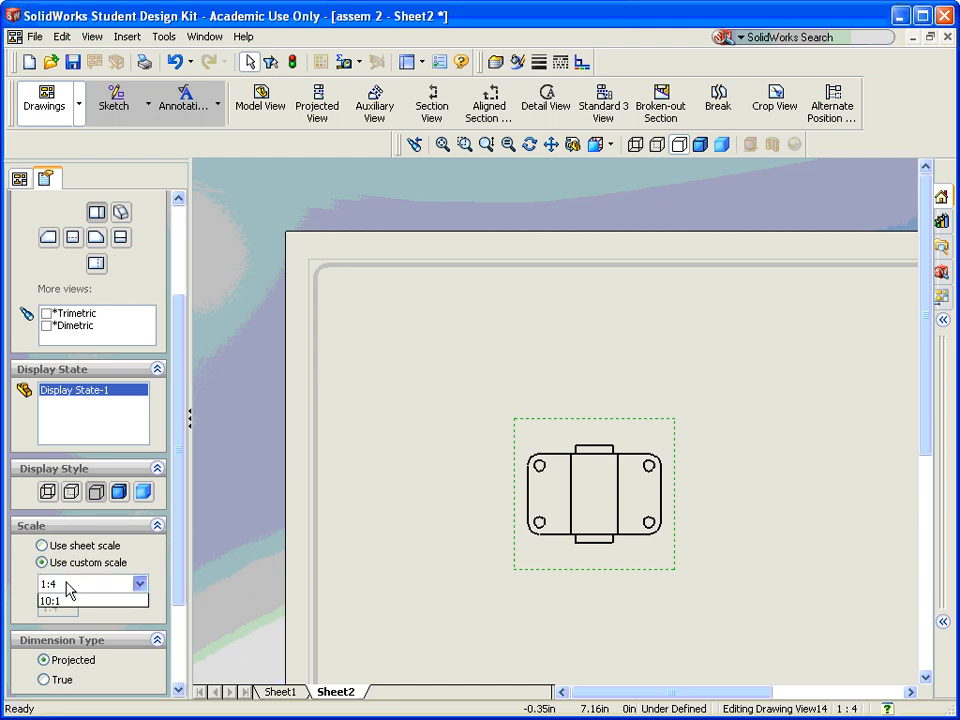
{"action": "left_click", "coordinate": [70, 597]}
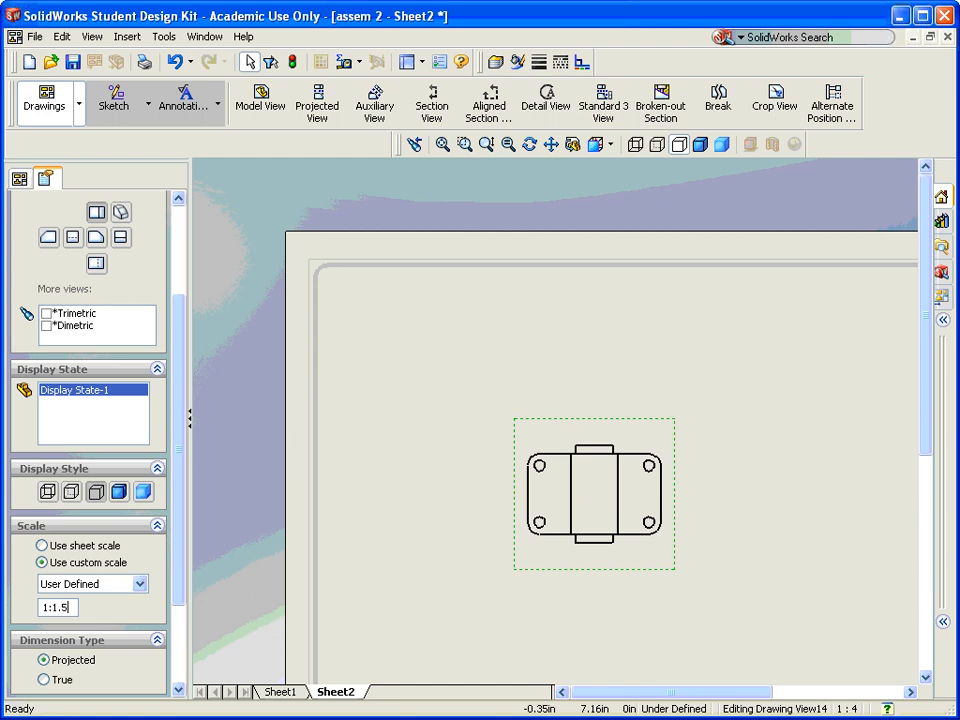
{"action": "key", "text": "Return"}
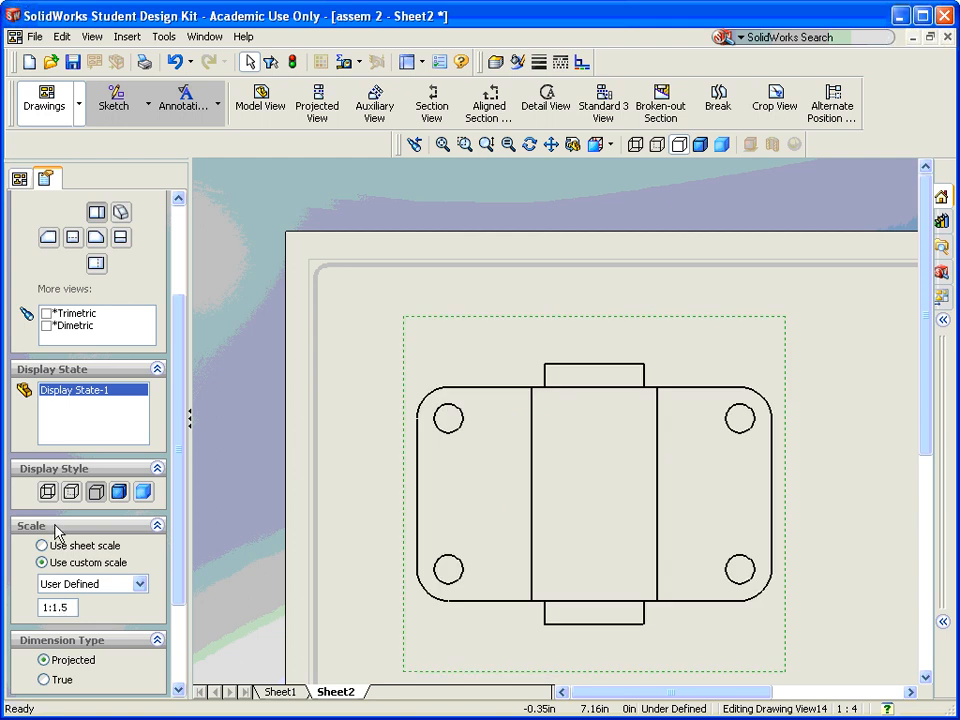
Change the top view's display style to show hidden lines as dashed.
{"action": "left_click", "coordinate": [70, 494]}
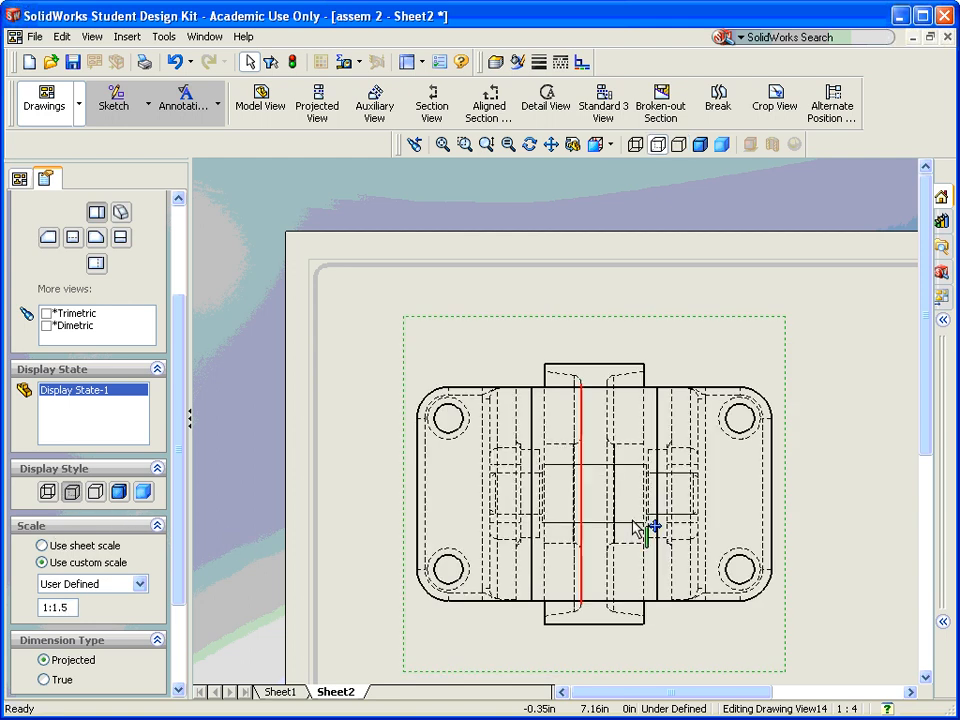
{"action": "left_click_drag", "start_coordinate": [173, 313], "coordinate": [183, 230]}
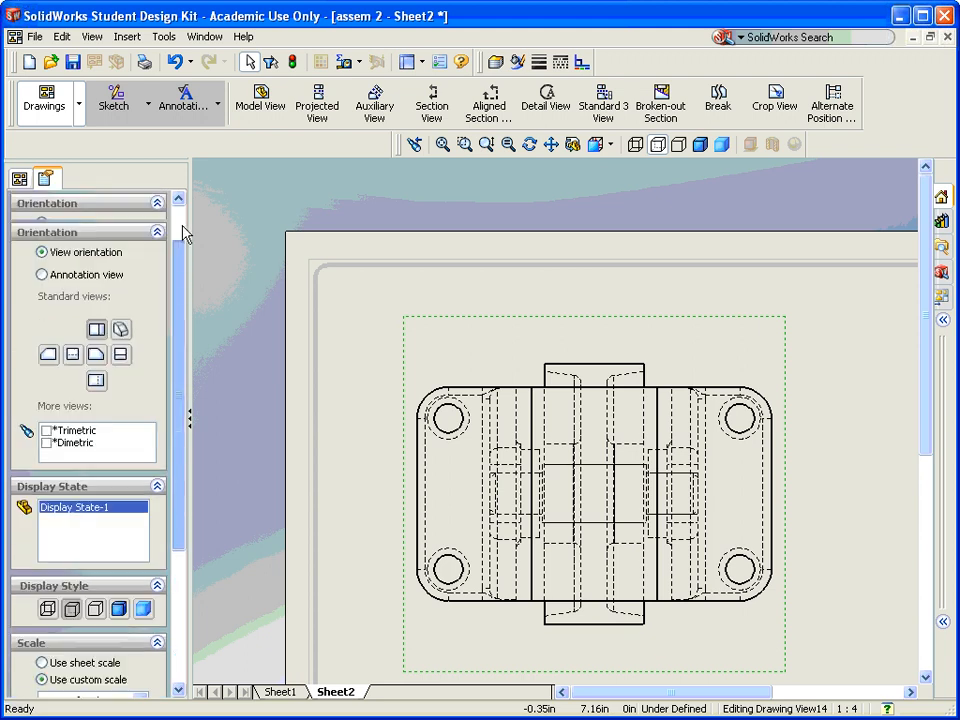
{"action": "left_click", "coordinate": [71, 229]}
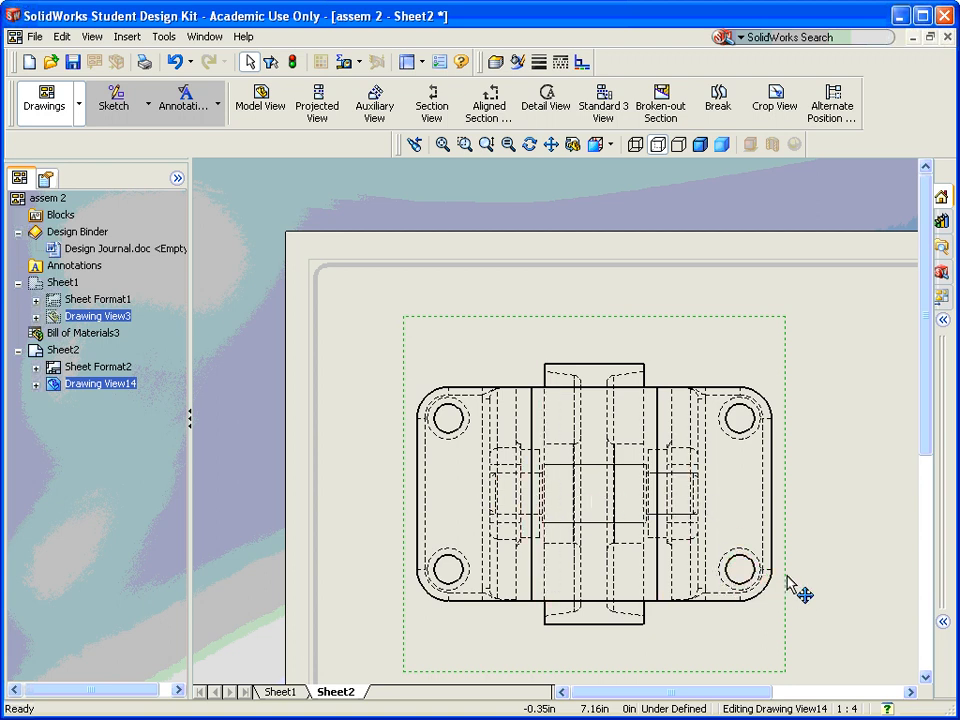
Sketch a five-segment stepped centerline about 8.2 in long through the upper-left hole, the axle's centre and the lower-right hole.
{"action": "left_click", "coordinate": [110, 100]}
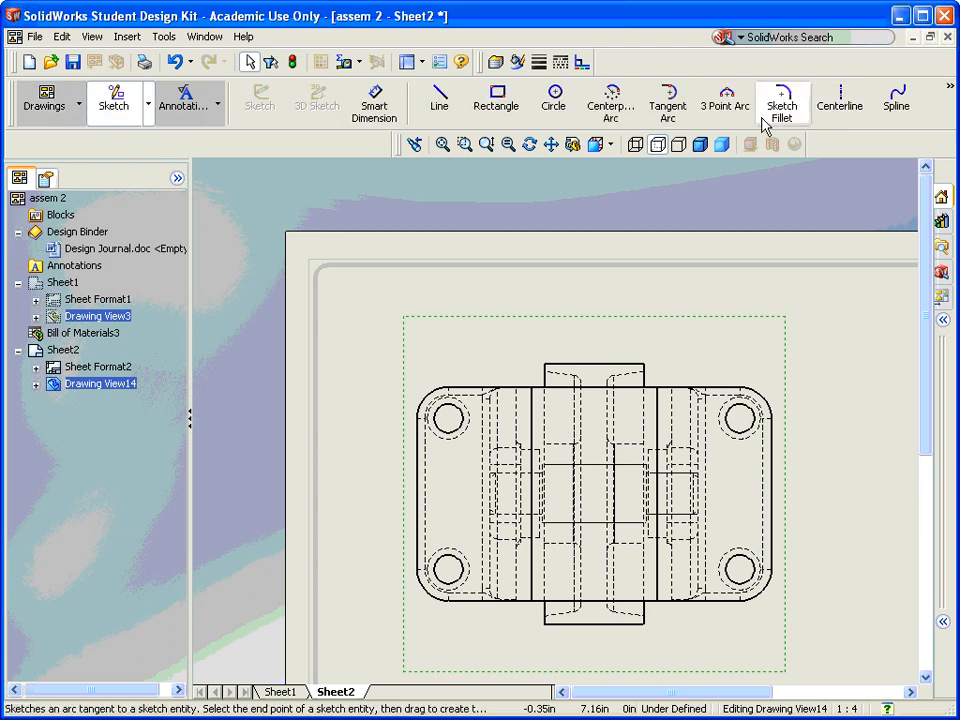
{"action": "left_click", "coordinate": [843, 105]}
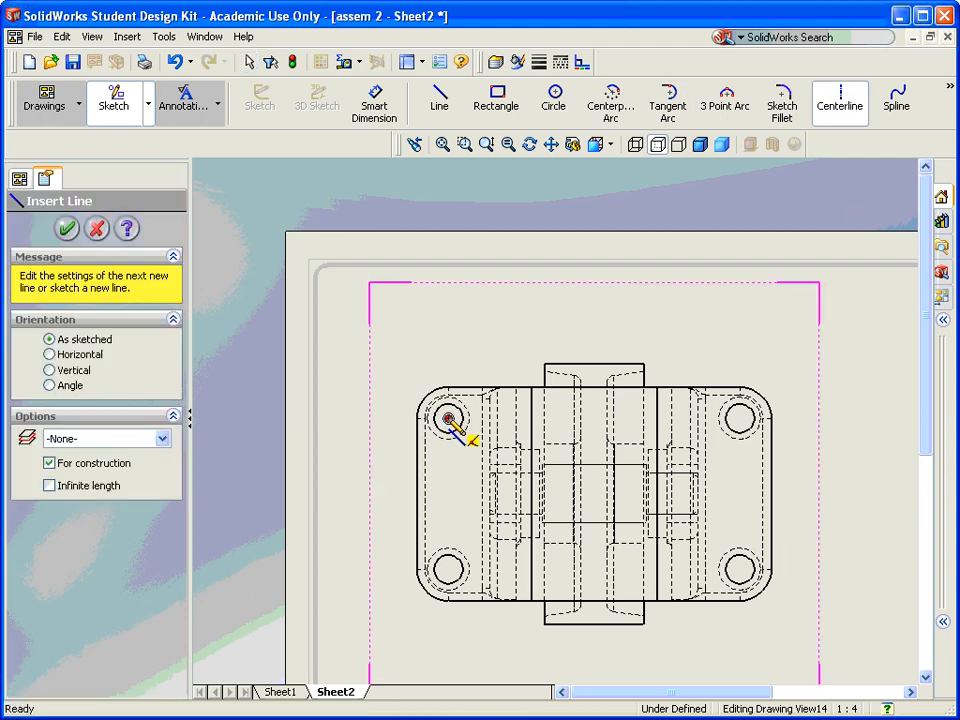
{"action": "left_click", "coordinate": [398, 421]}
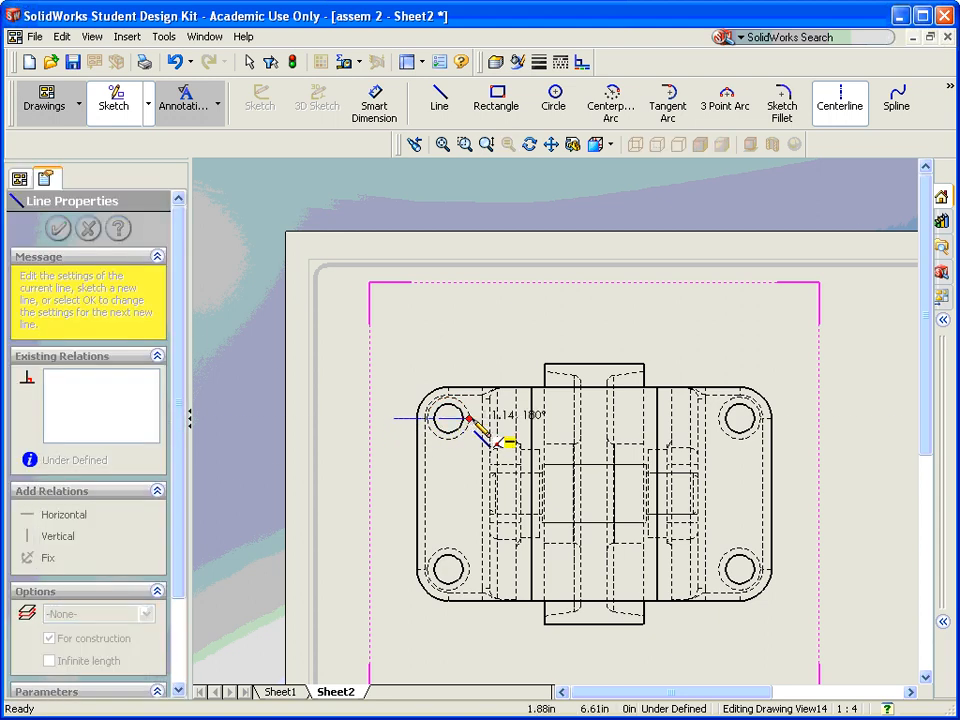
{"action": "left_click", "coordinate": [478, 418]}
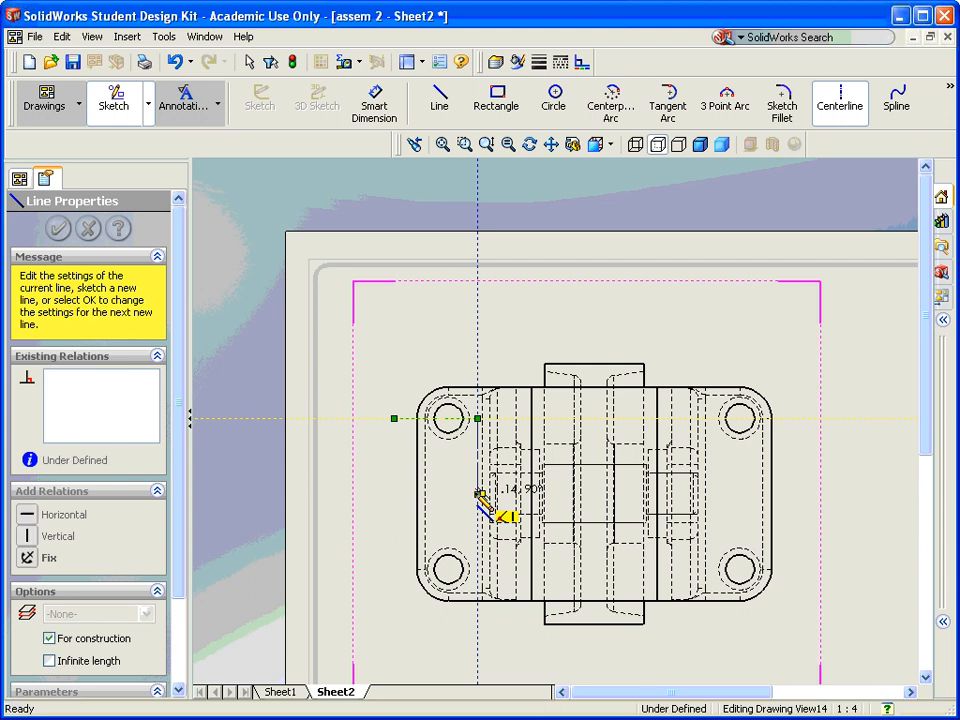
{"action": "left_click", "coordinate": [478, 493]}
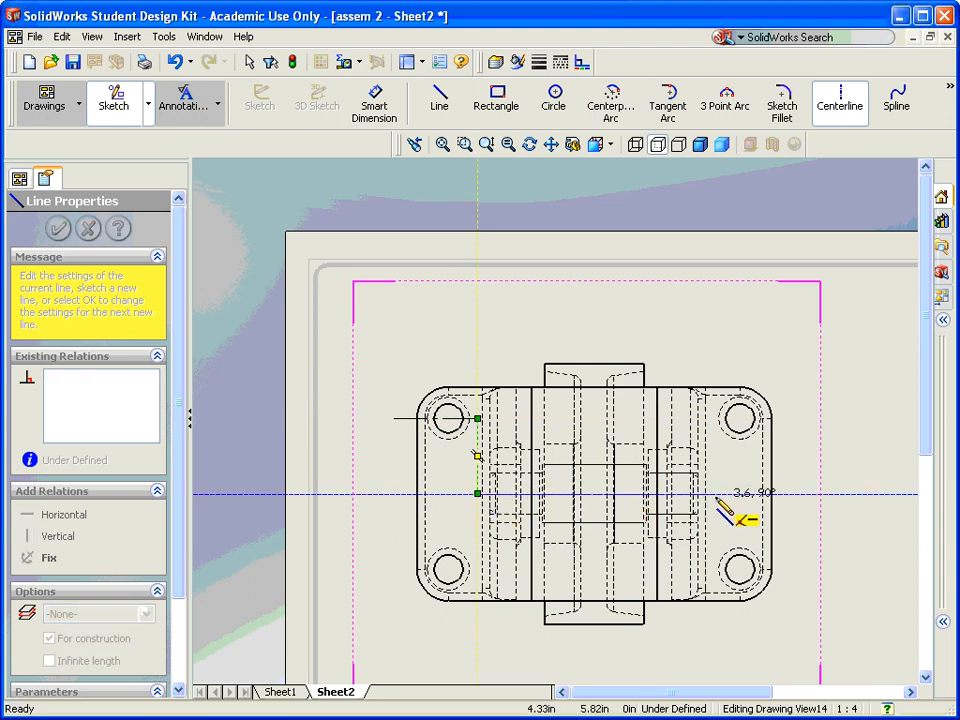
{"action": "left_click", "coordinate": [714, 493]}
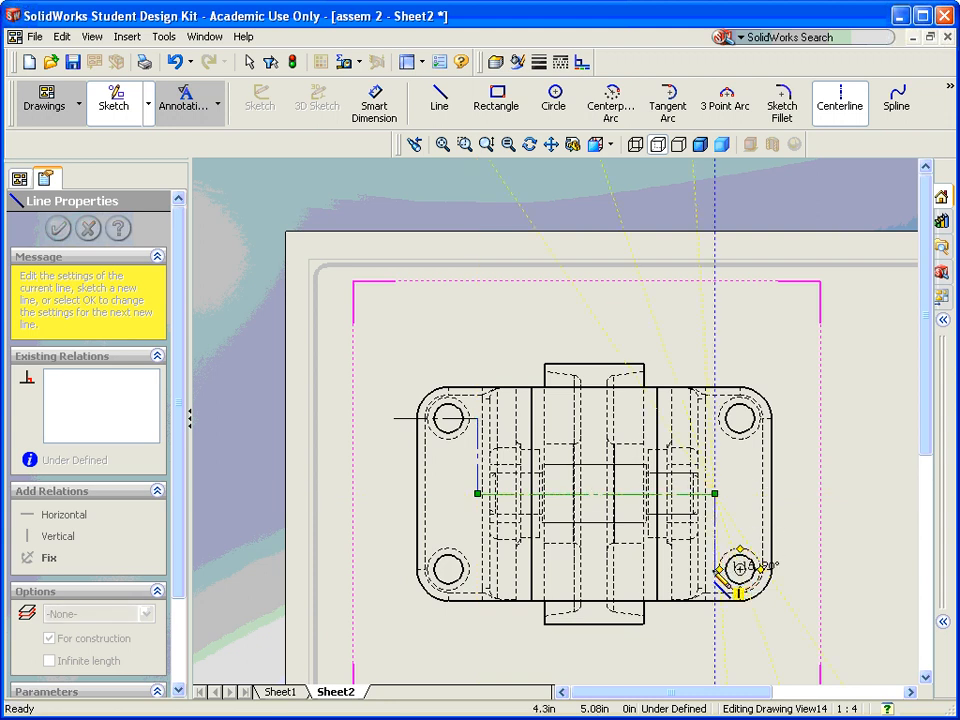
{"action": "left_click", "coordinate": [714, 569]}
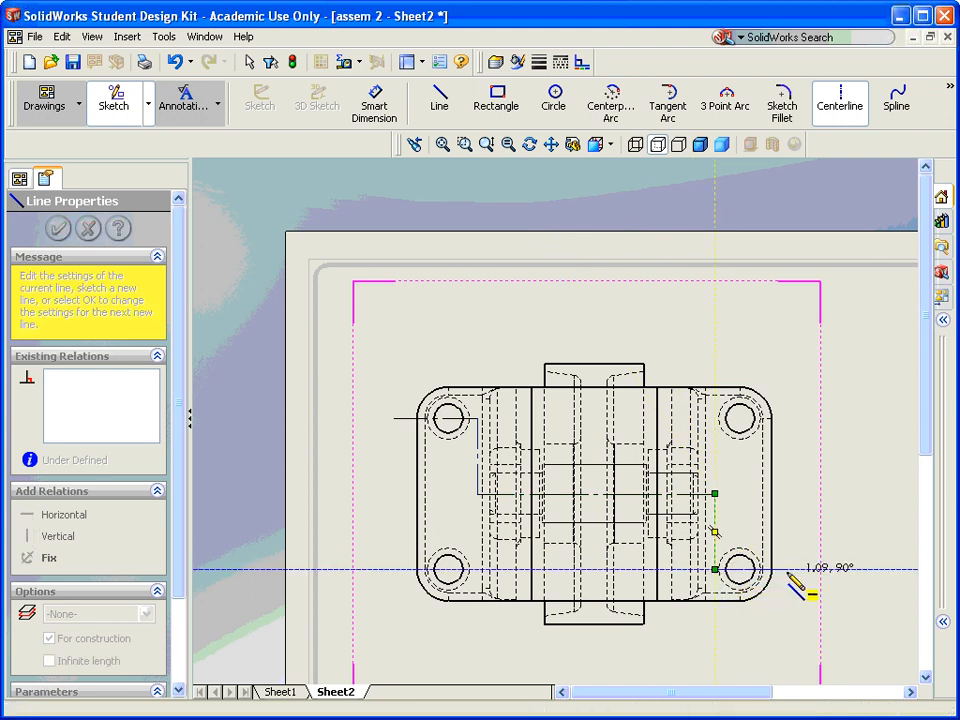
{"action": "left_click", "coordinate": [787, 570]}
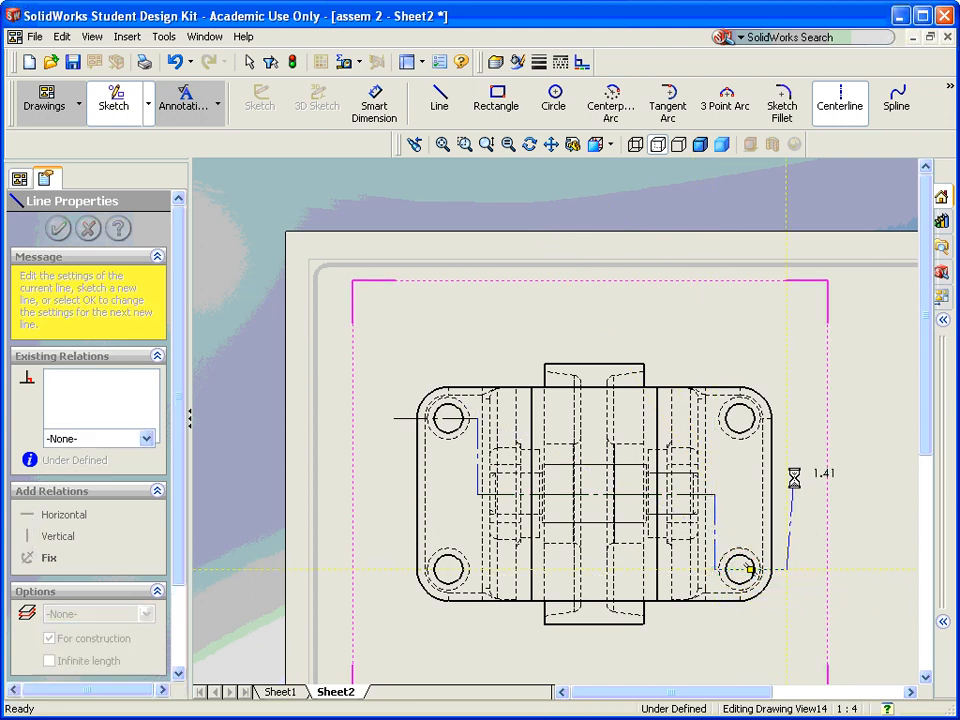
{"action": "key", "text": "Escape"}
{"action": "key", "text": "Escape"}
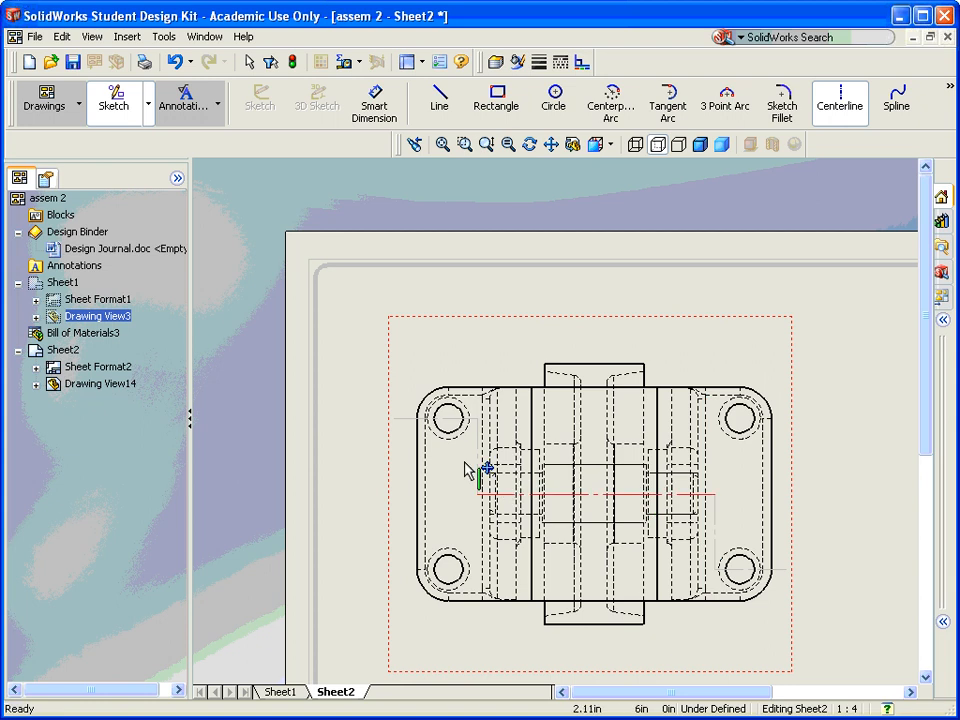
{"action": "key", "text": "Escape"}
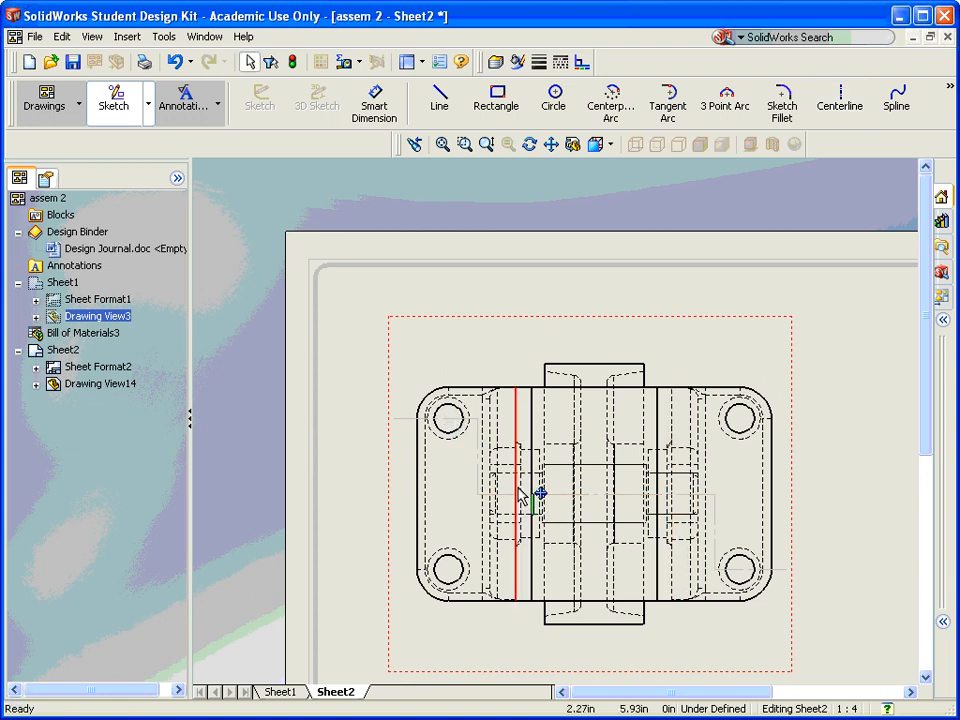
Create a section view from all five stepped centerline segments with no excluded components, and place it below the top view.
{"action": "left_click", "coordinate": [407, 420]}
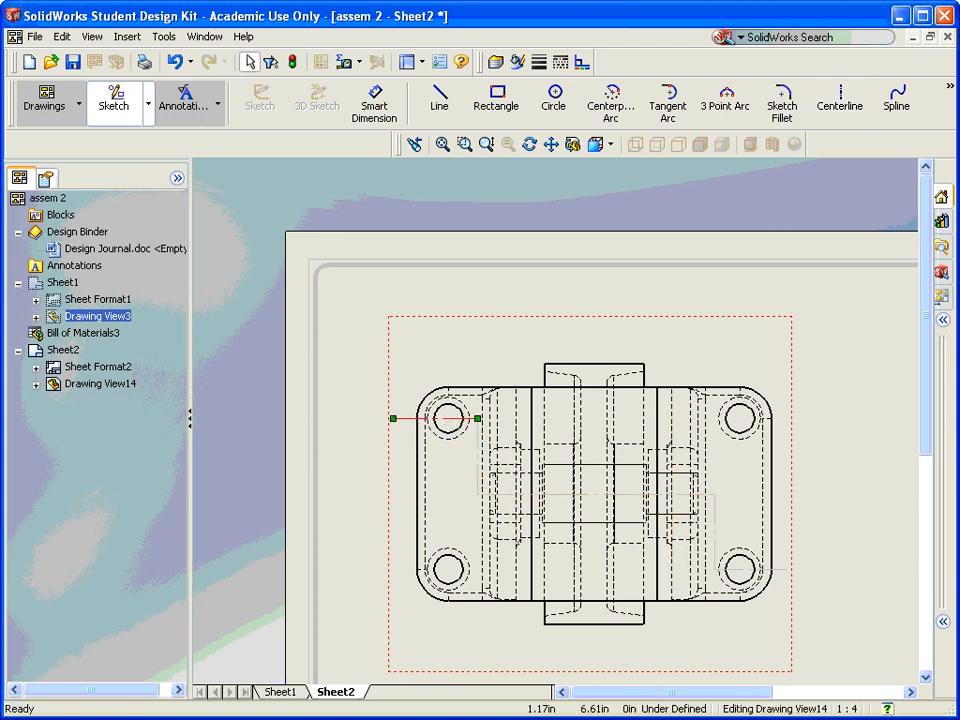
{"action": "left_click", "coordinate": [479, 455]}
{"action": "left_click", "coordinate": [553, 495], "text": "ctrl"}
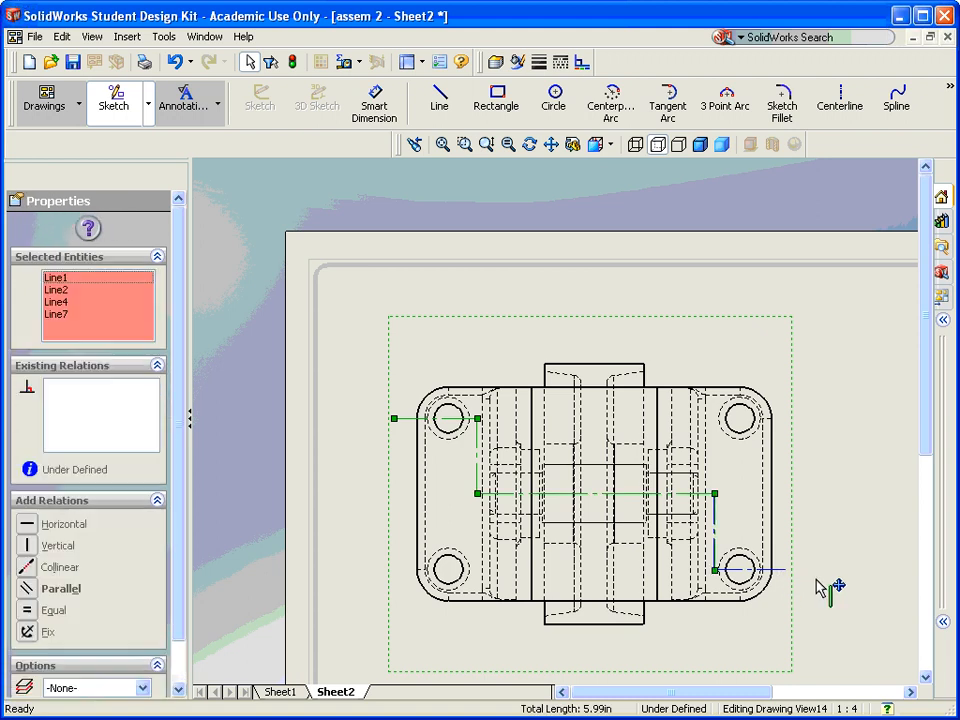
{"action": "left_click", "coordinate": [813, 580], "text": "ctrl"}
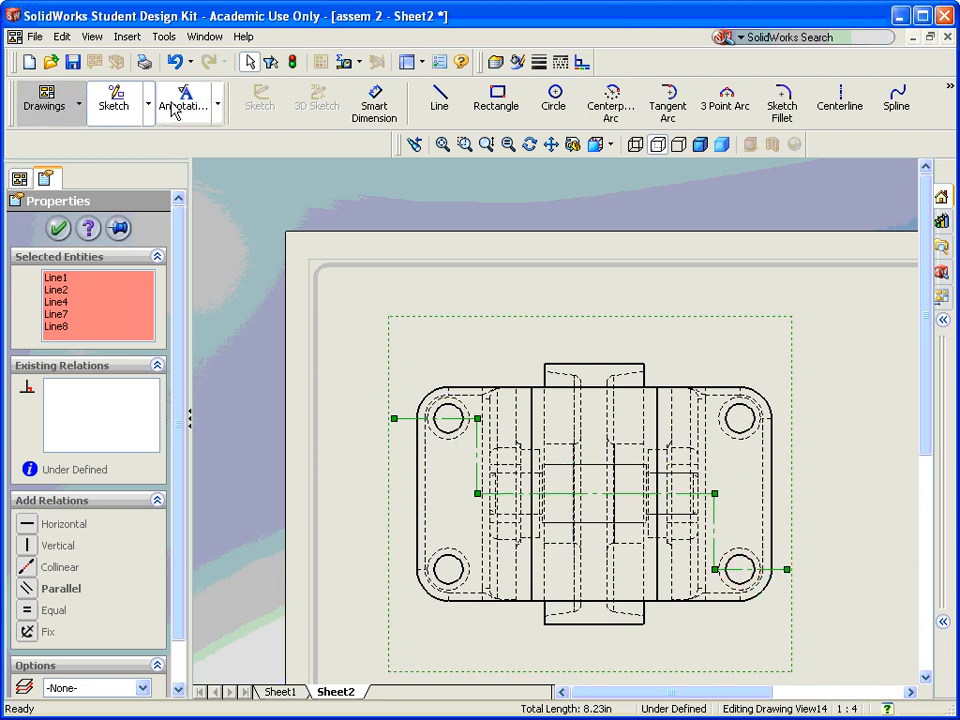
{"action": "left_click", "coordinate": [44, 106]}
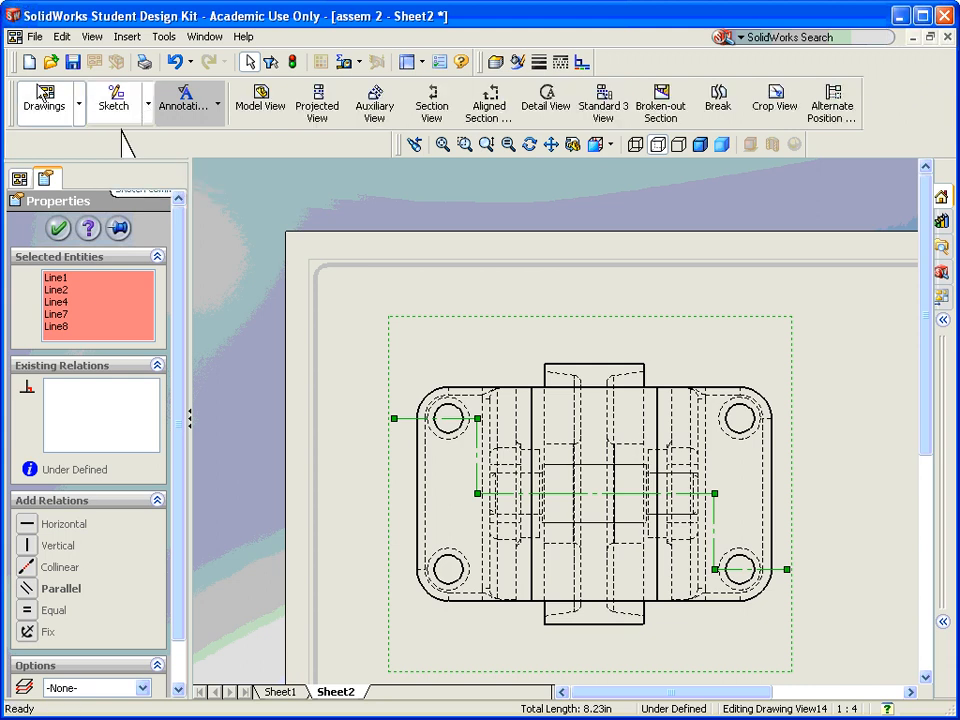
{"action": "left_click", "coordinate": [433, 108]}
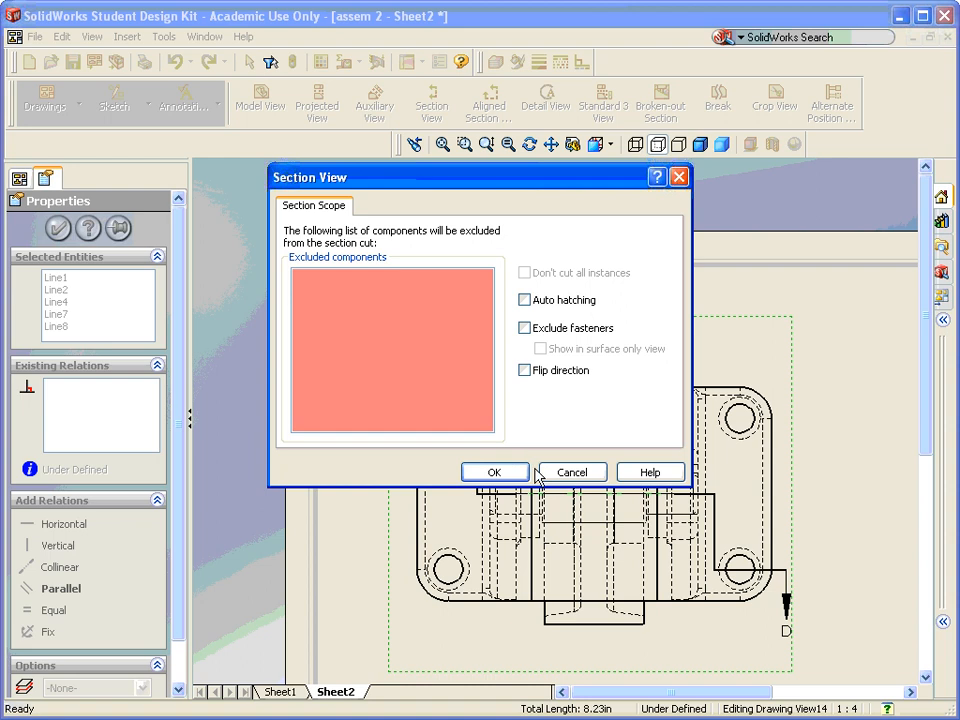
{"action": "left_click", "coordinate": [492, 473]}
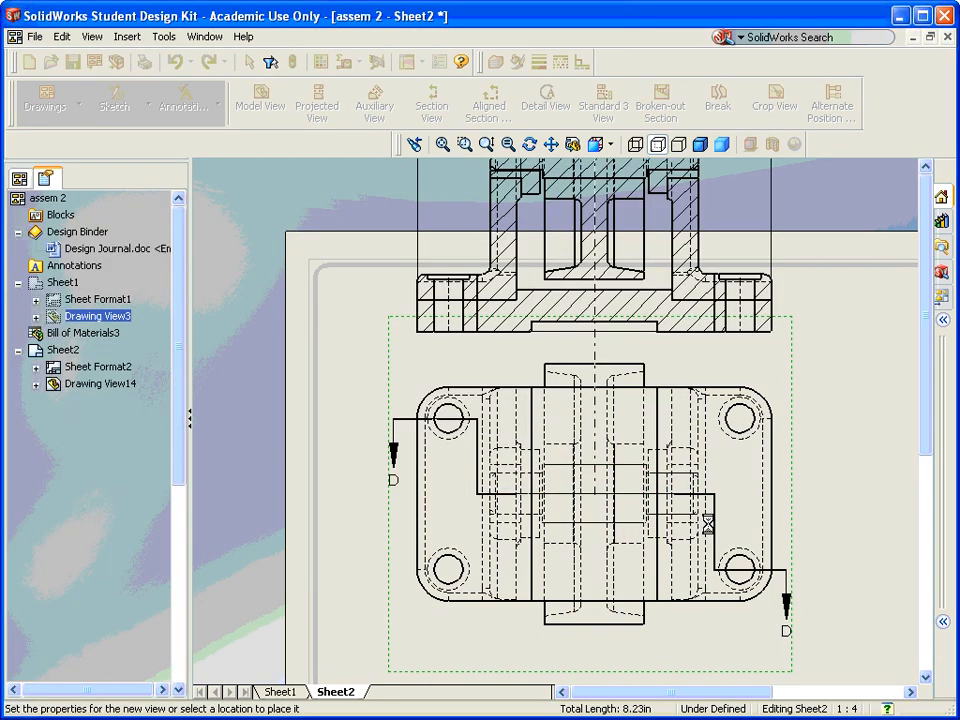
{"action": "scroll", "coordinate": [790, 505], "scroll_direction": "up", "scroll_amount": 6}
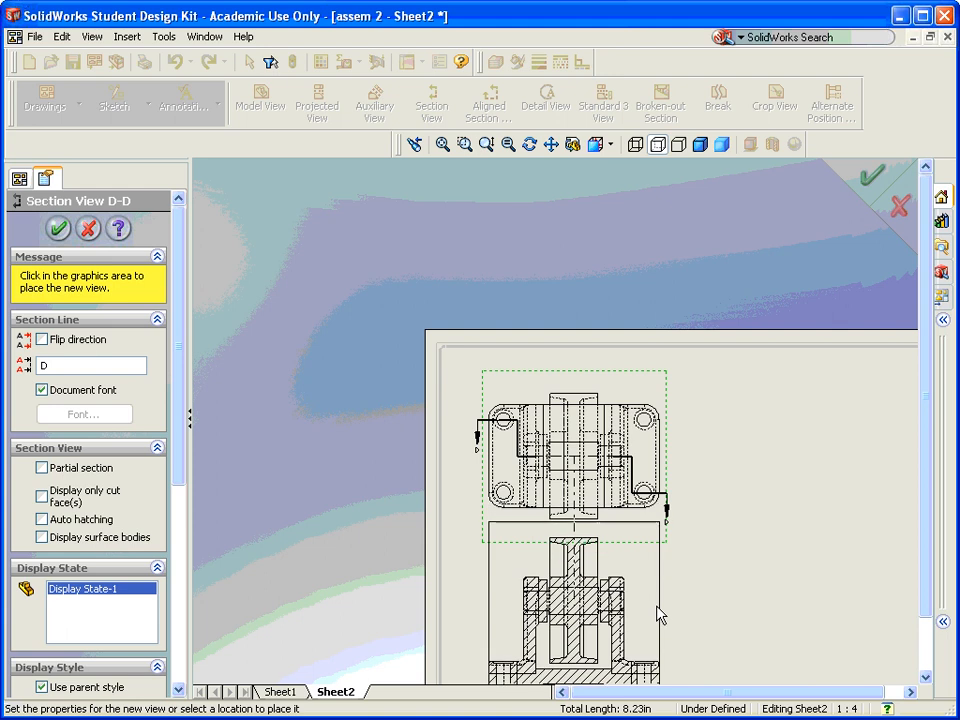
{"action": "scroll", "coordinate": [668, 612], "scroll_direction": "up", "scroll_amount": 2}
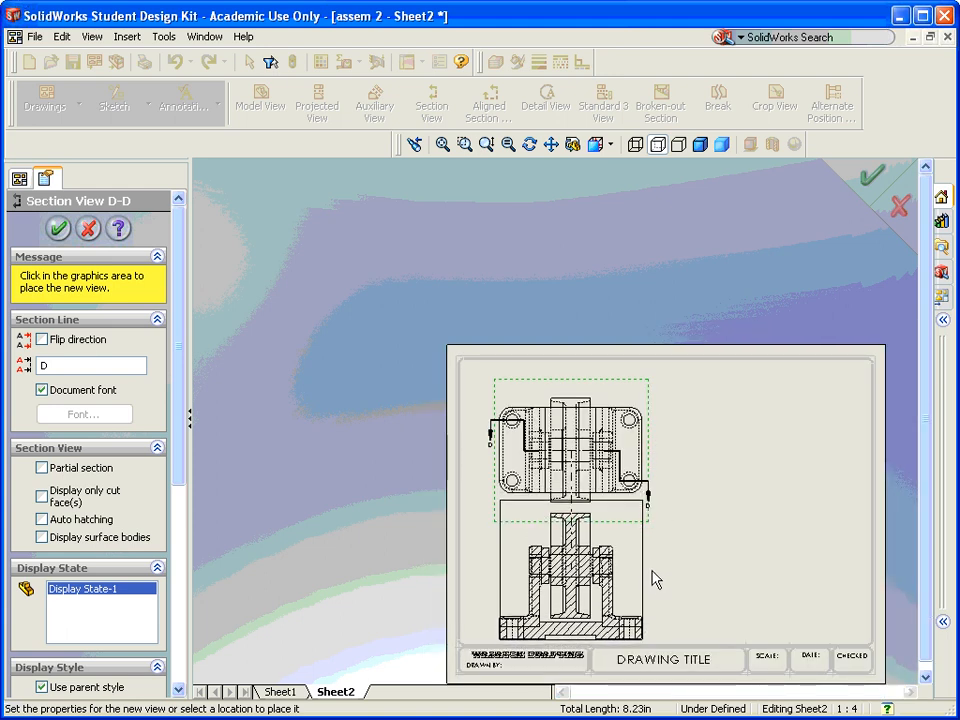
{"action": "left_click", "coordinate": [653, 576]}
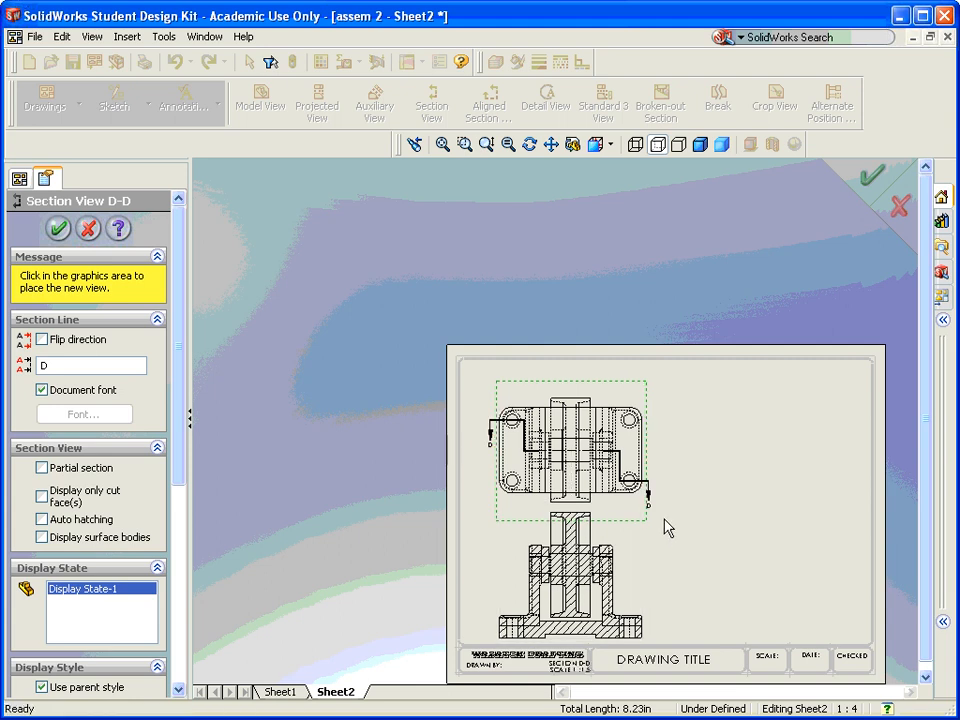
{"action": "scroll", "coordinate": [681, 514], "scroll_direction": "down", "scroll_amount": 3}
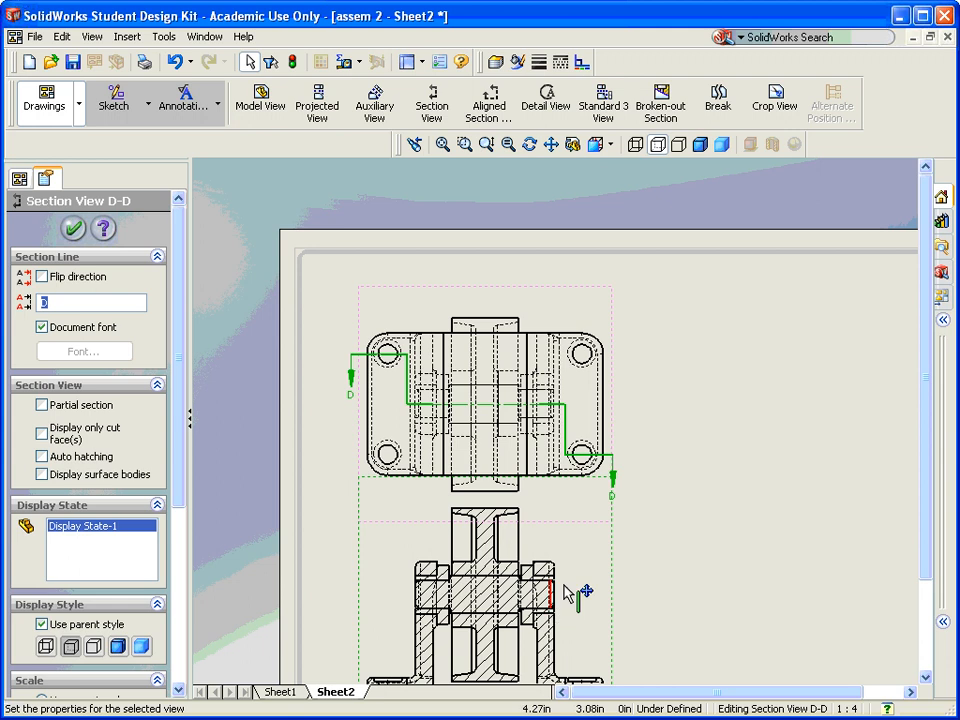
{"action": "left_click", "coordinate": [78, 229]}
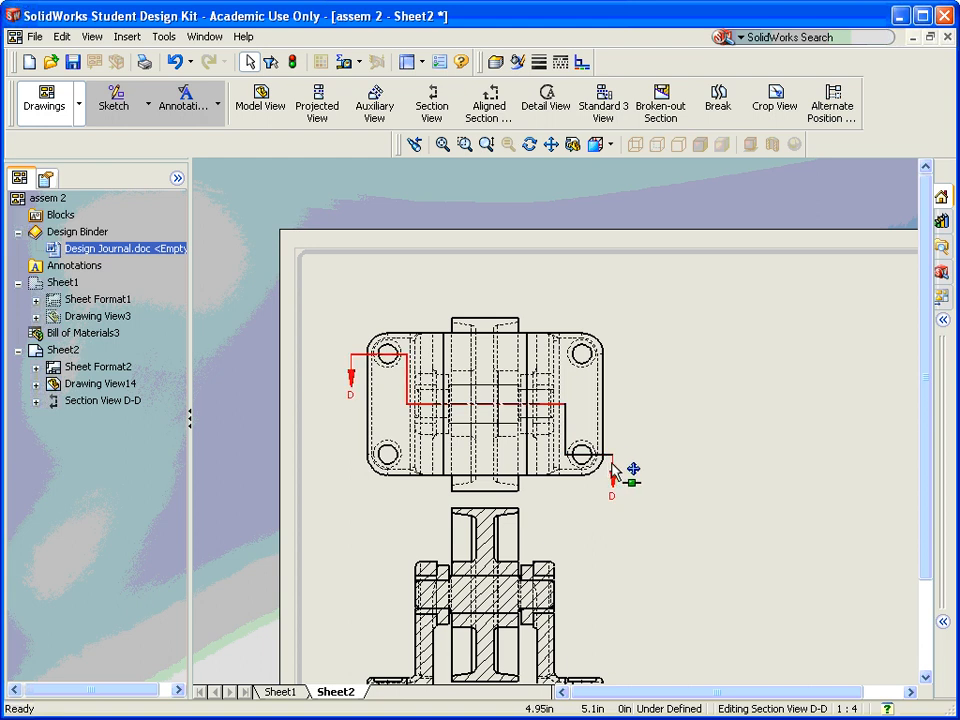
Reverse the viewing direction of the stepped section line in the top view and rebuild the drawing to update the section view.
{"action": "left_click", "coordinate": [613, 465]}
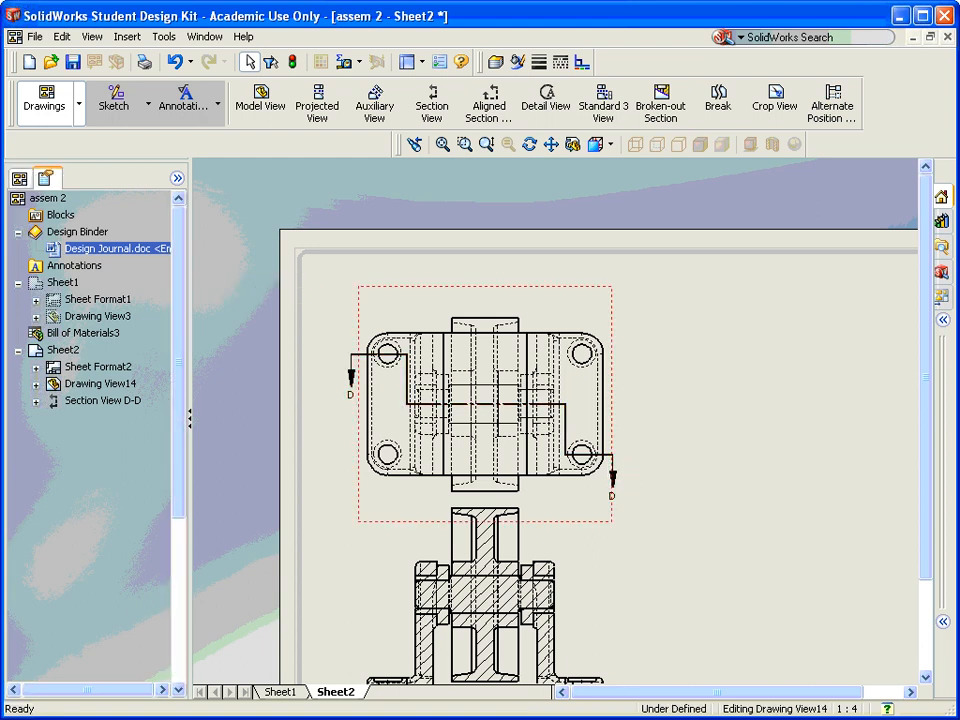
{"action": "left_click", "coordinate": [566, 432]}
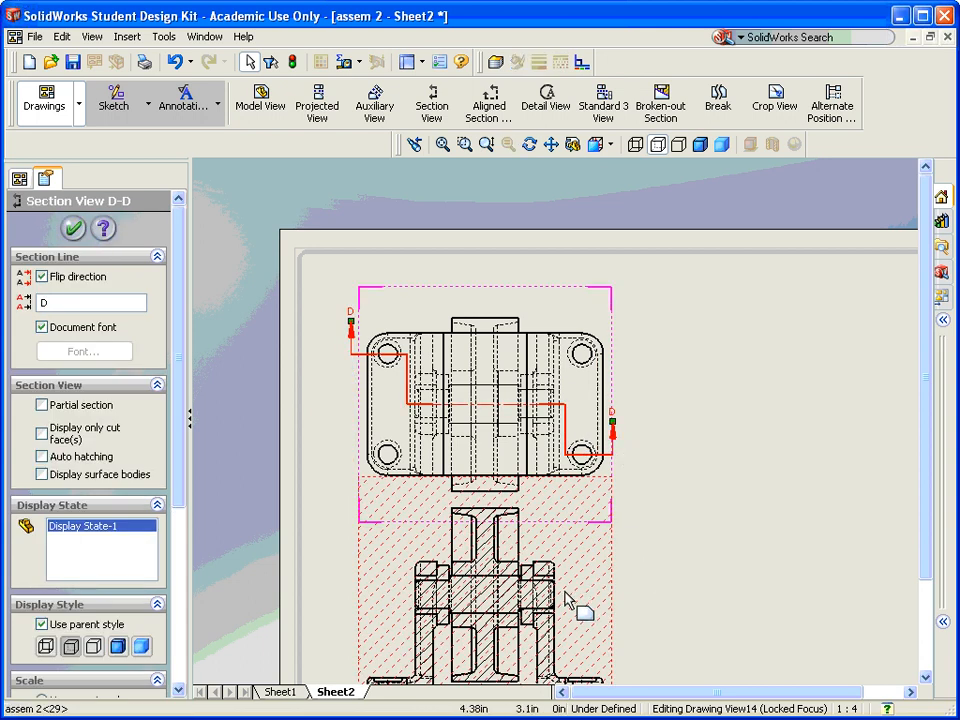
{"action": "scroll", "coordinate": [565, 598], "scroll_direction": "down", "scroll_amount": 1}
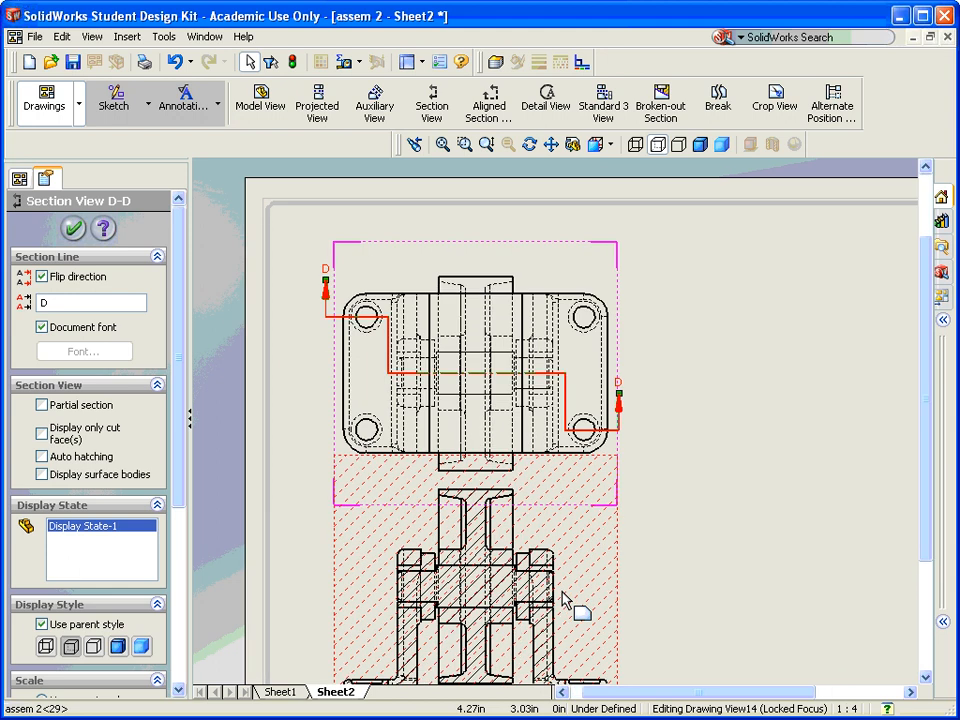
{"action": "scroll", "coordinate": [562, 592], "scroll_direction": "down", "scroll_amount": 1}
{"action": "scroll", "coordinate": [562, 592], "scroll_direction": "up", "scroll_amount": 1}
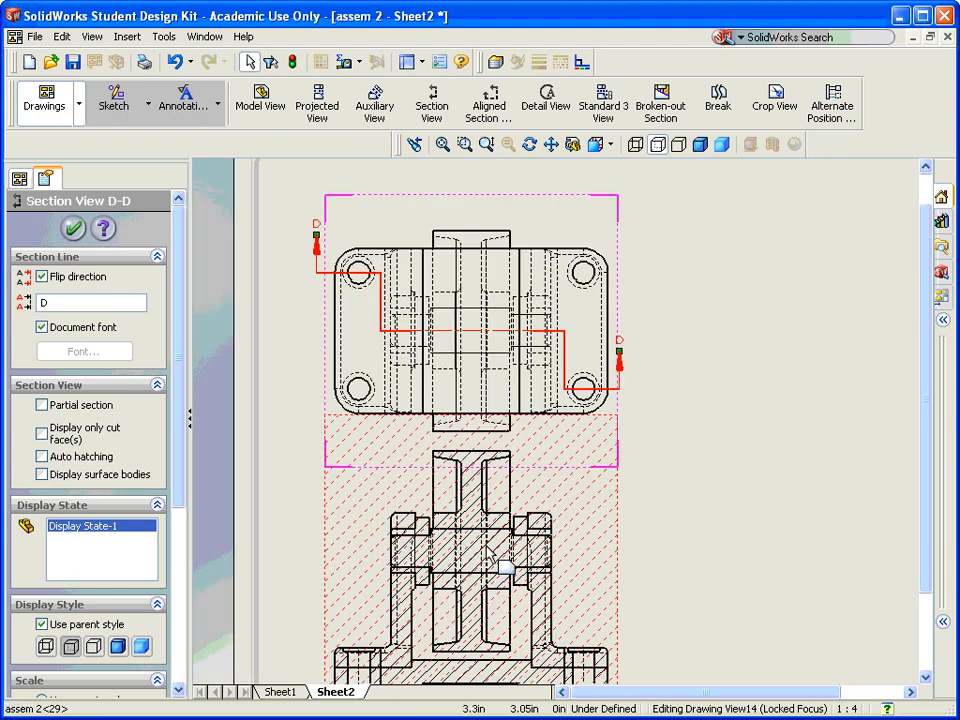
{"action": "left_click", "coordinate": [467, 330]}
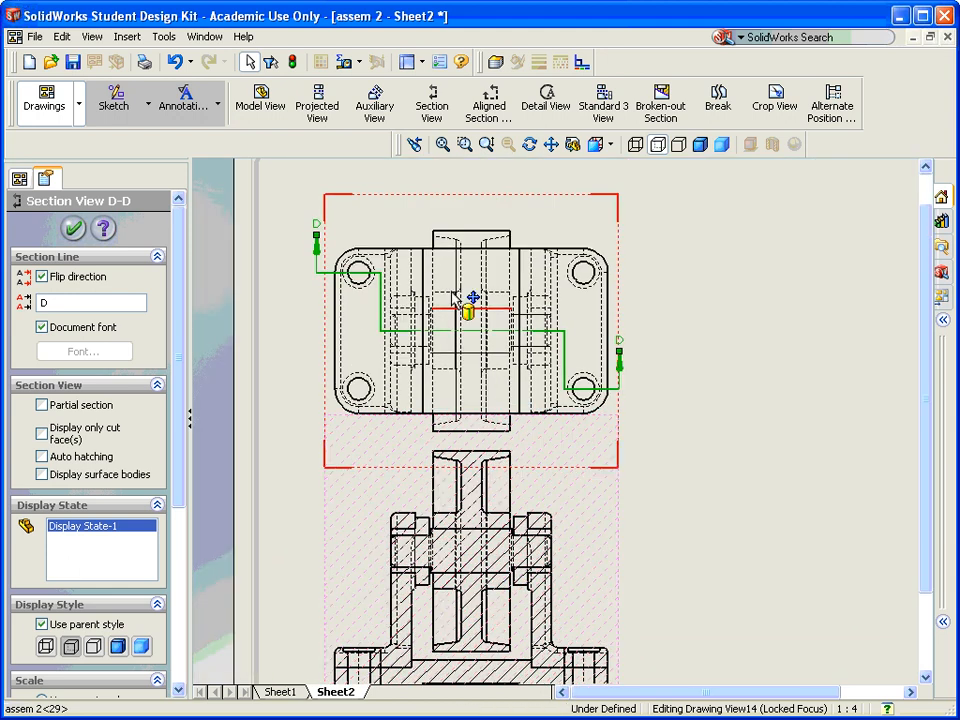
{"action": "left_click", "coordinate": [292, 63]}
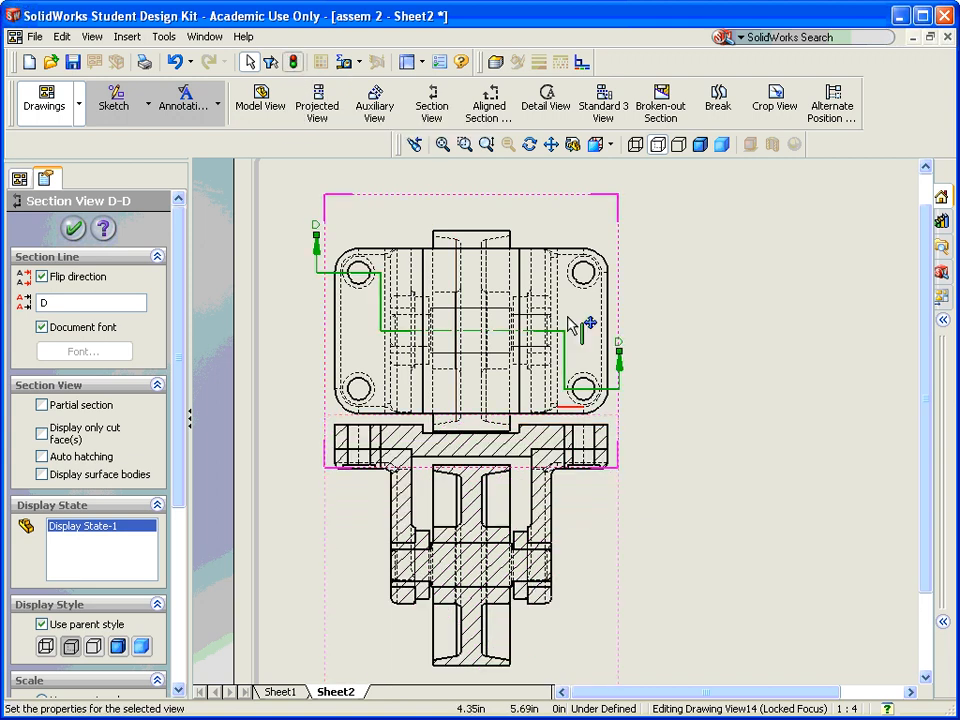
Move the top view up, clear of the section view, and set the section view's display style to Hidden Lines Removed.
{"action": "left_click_drag", "start_coordinate": [618, 242], "coordinate": [618, 202]}
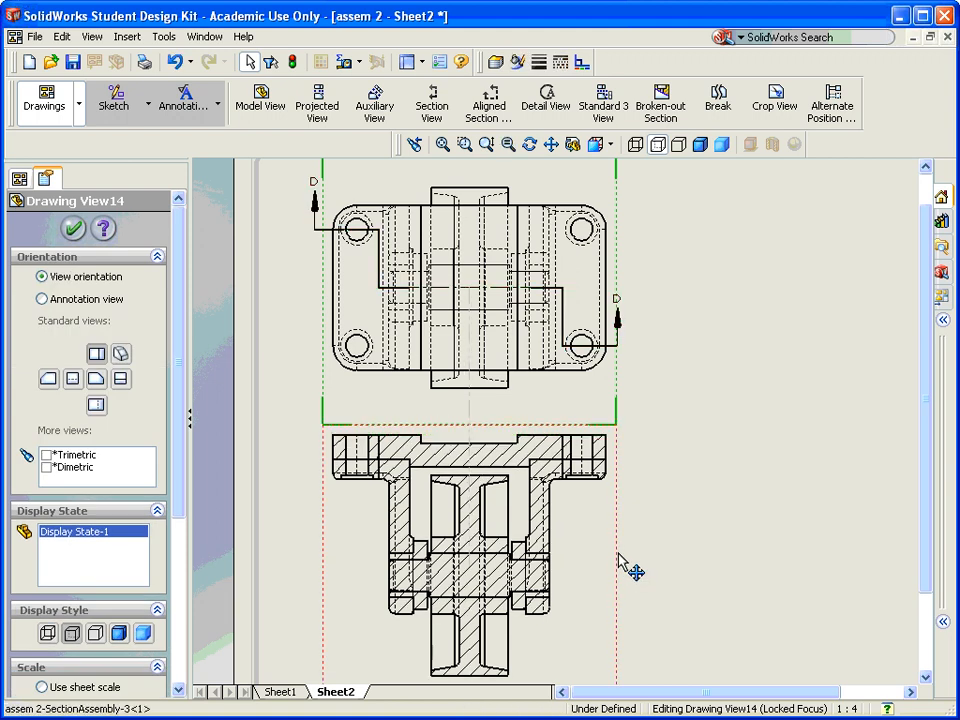
{"action": "left_click", "coordinate": [618, 552]}
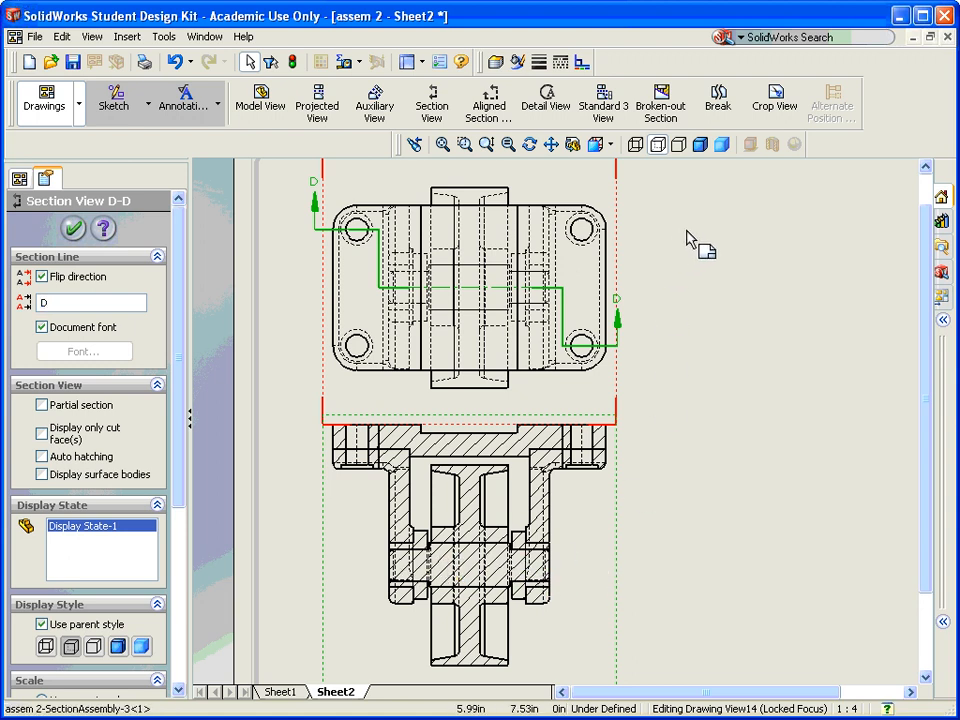
{"action": "left_click", "coordinate": [679, 145]}
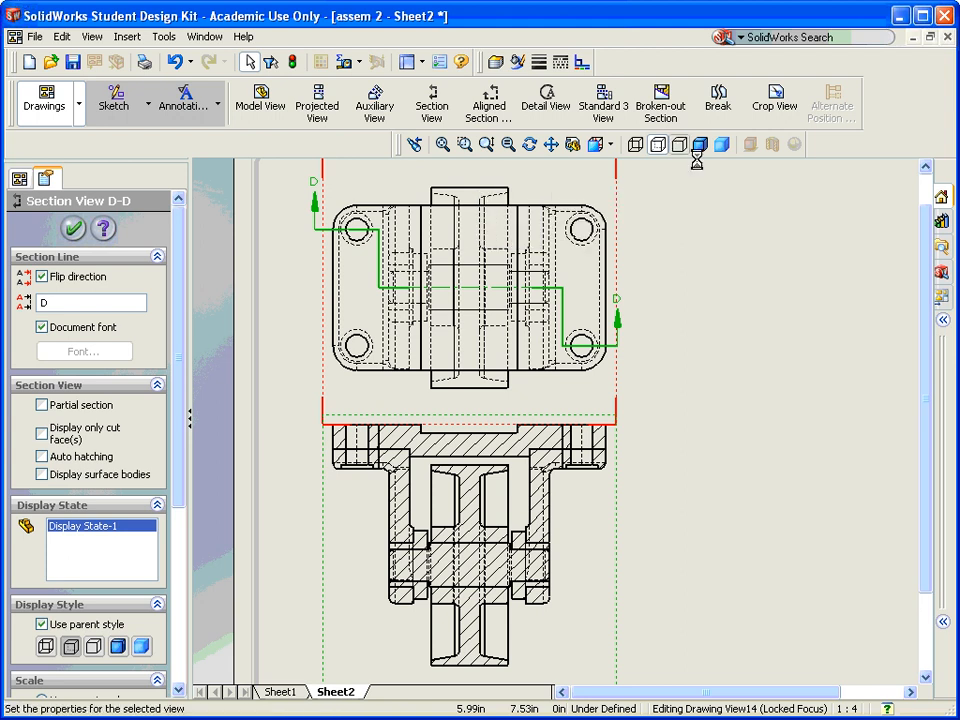